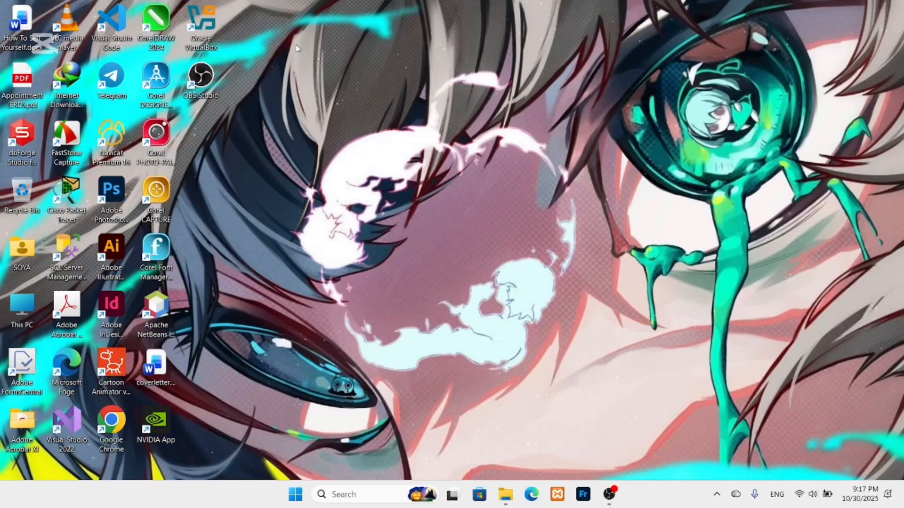
Launch Oracle VirtualBox from its desktop icon.
double_click(202, 26)
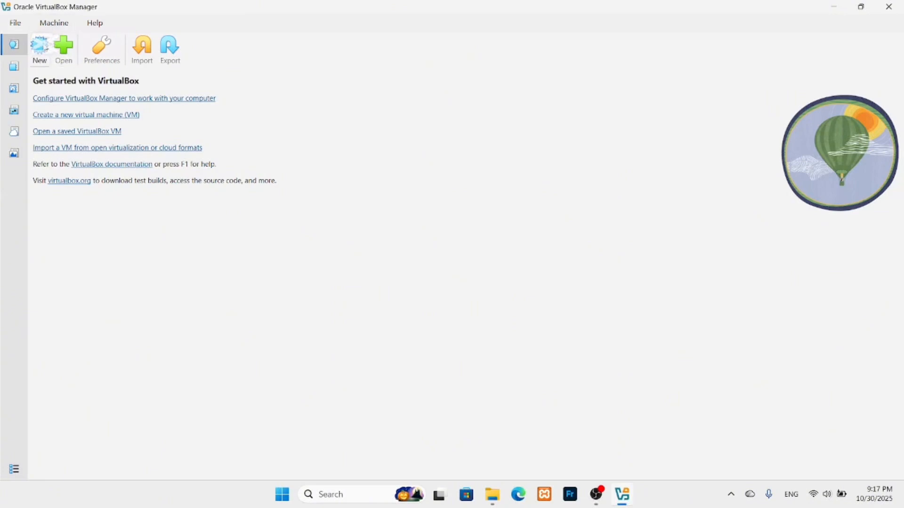
Create a new VM named Ubuntuos, auto-detected as Linux Ubuntu (64-bit).
click(46, 47)
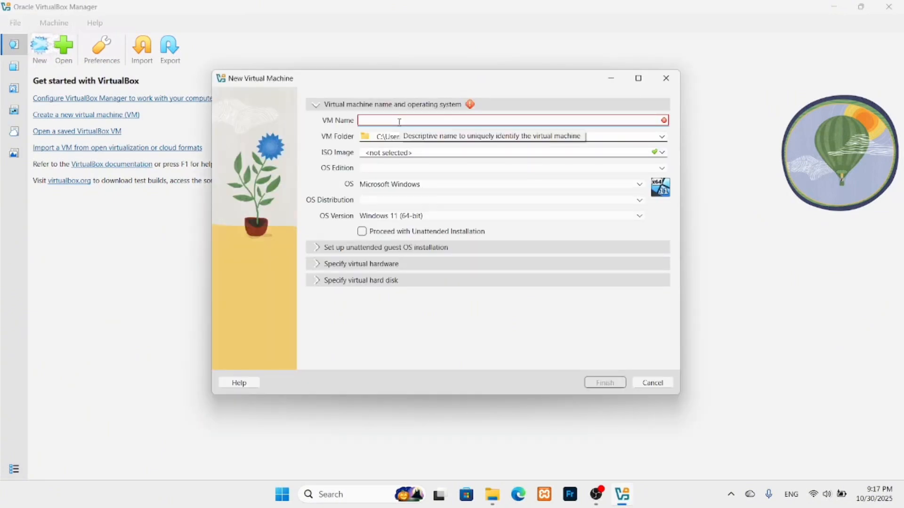
text(U)
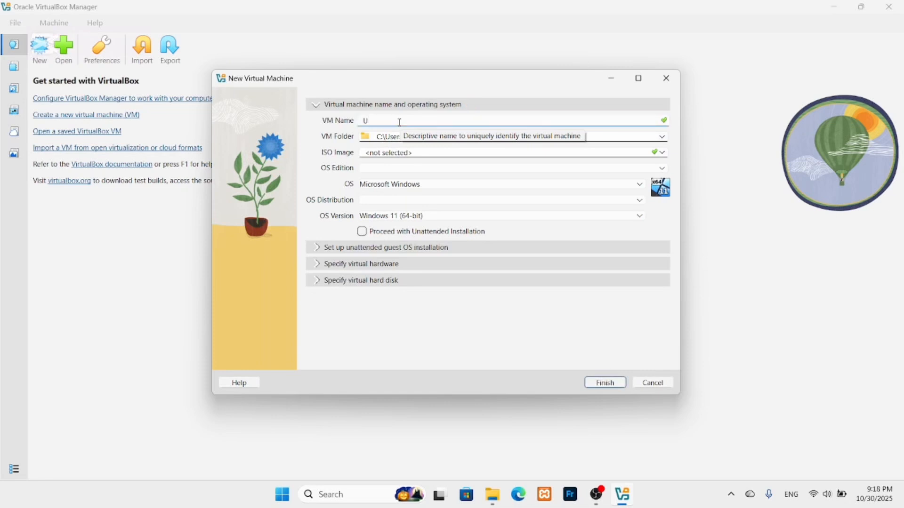
text(buntu)
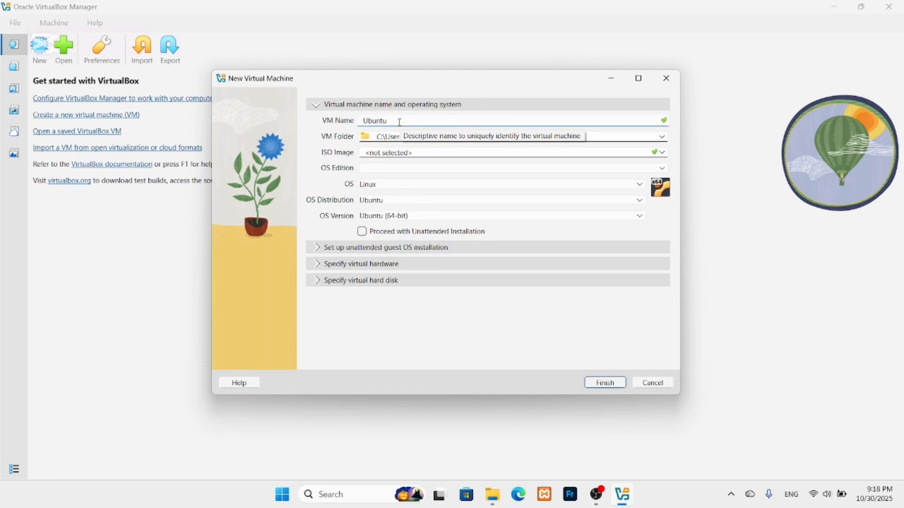
text(os)
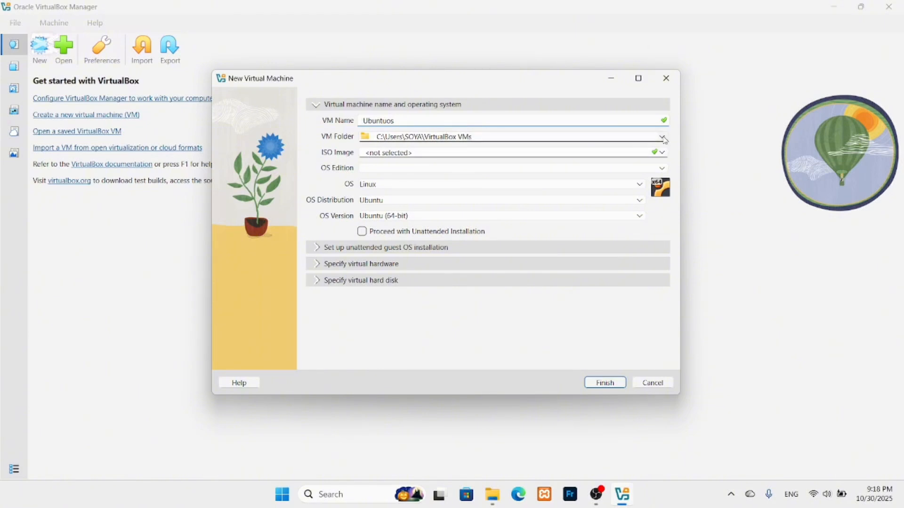
click(451, 136)
Choose C:\Ubuntuos as the VM folder through the Other... folder browser.
click(445, 160)
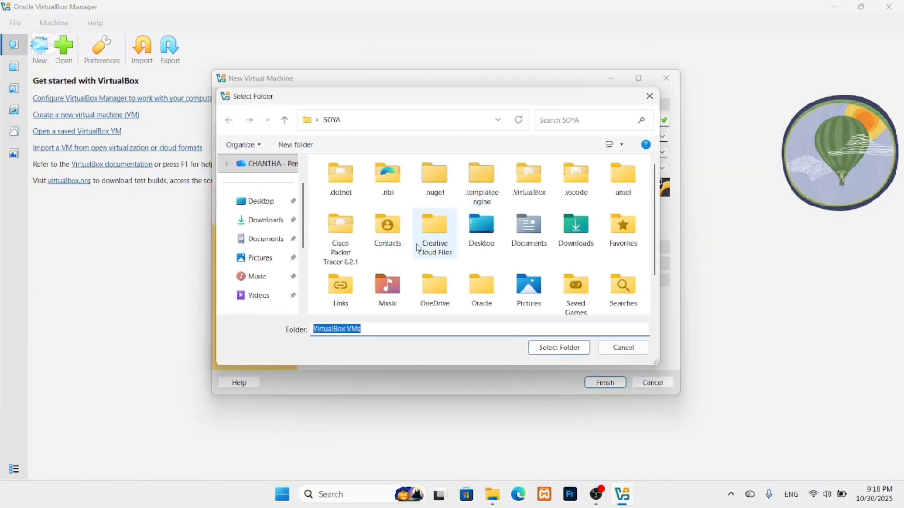
scroll(256, 226, down, 3)
click(264, 220)
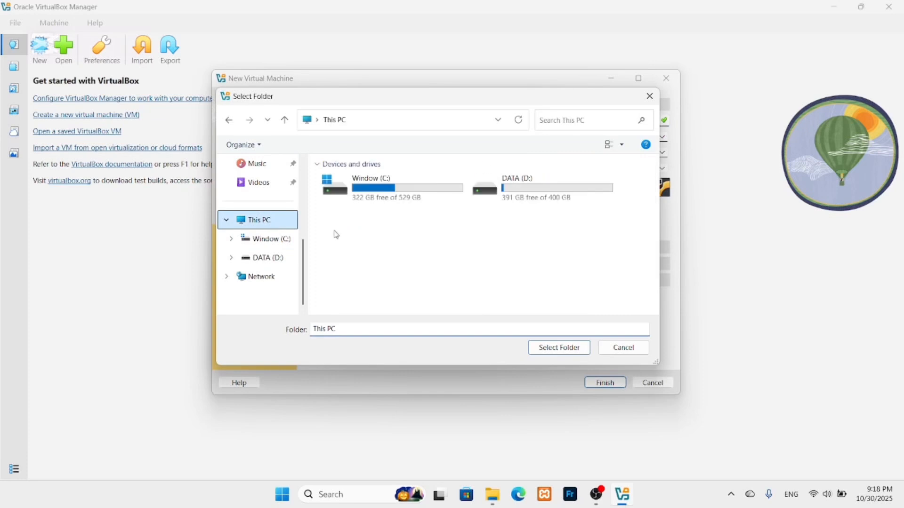
double_click(389, 205)
scroll(400, 294, down, 3)
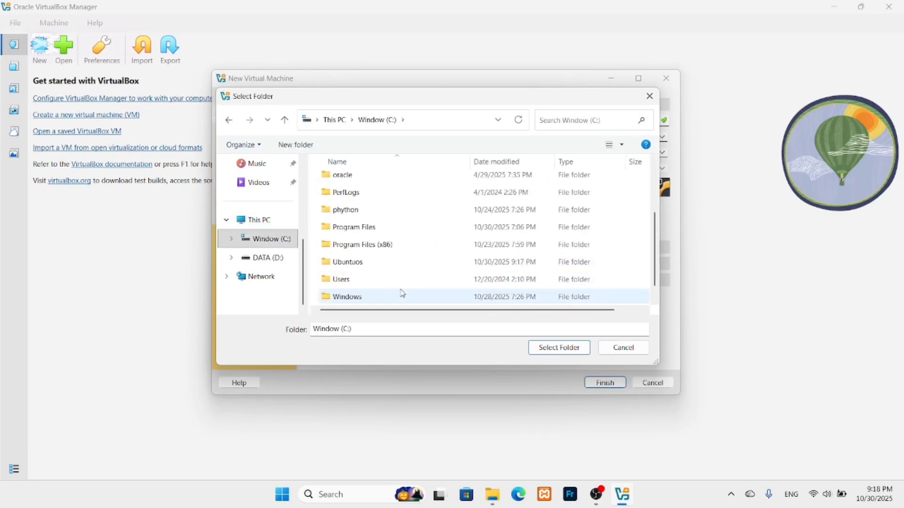
double_click(382, 262)
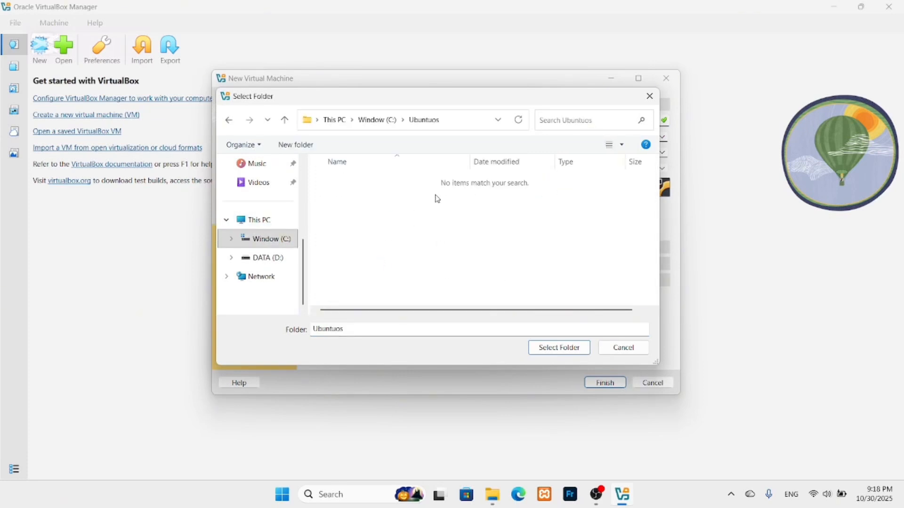
click(540, 342)
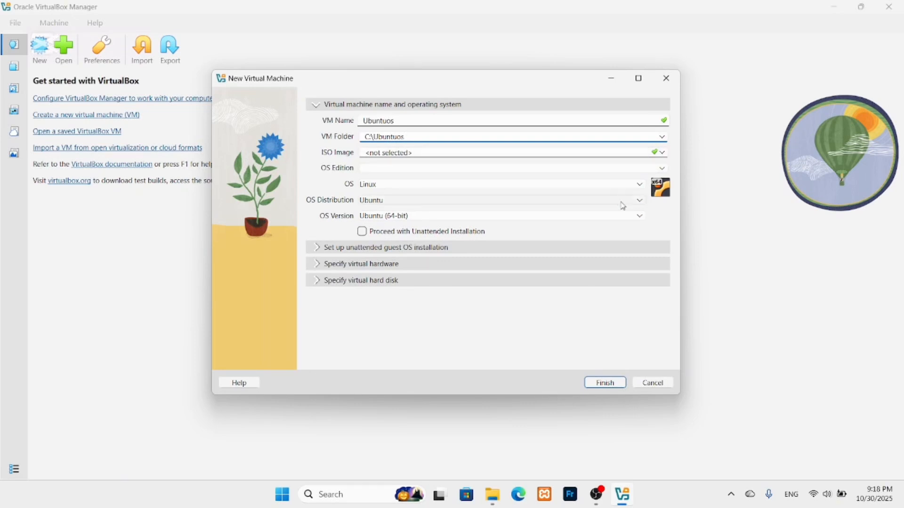
Attach ubuntu-24.04.3-live-server-amd64.iso from Downloads, leaving unattended installation enabled.
click(663, 153)
click(441, 173)
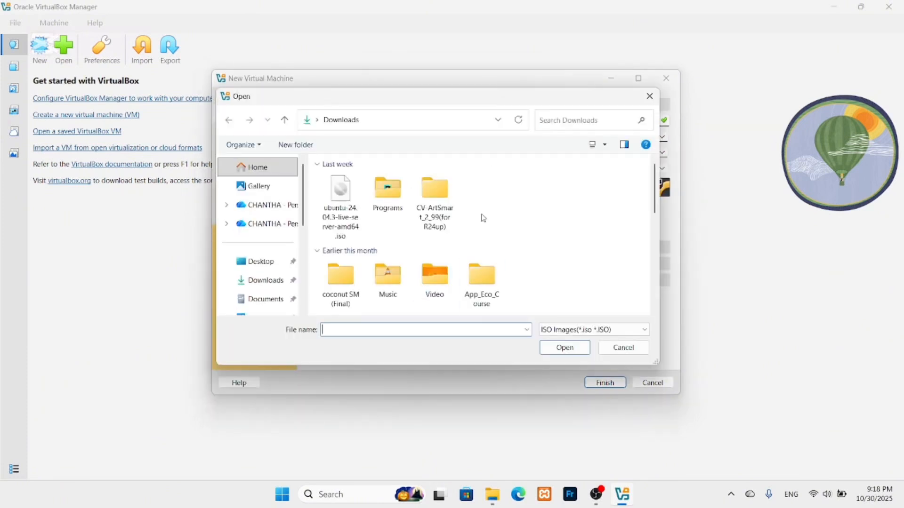
double_click(341, 211)
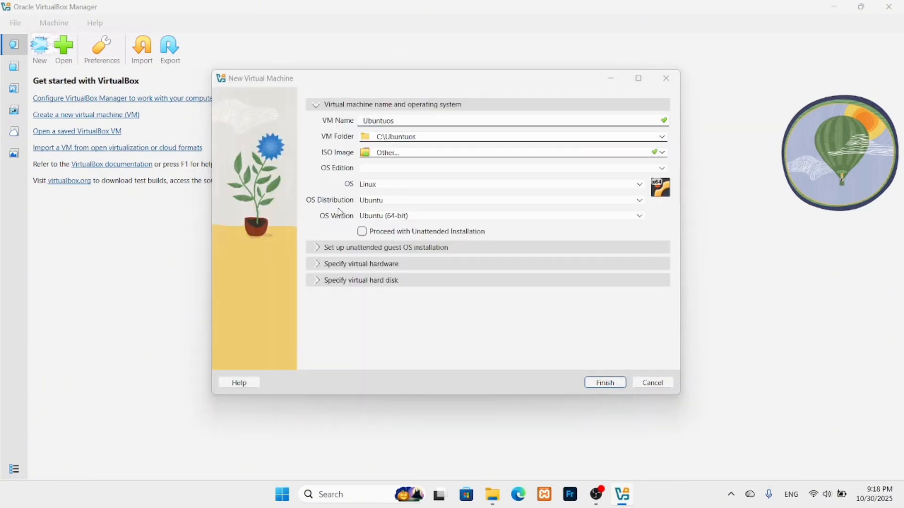
click(362, 233)
click(363, 234)
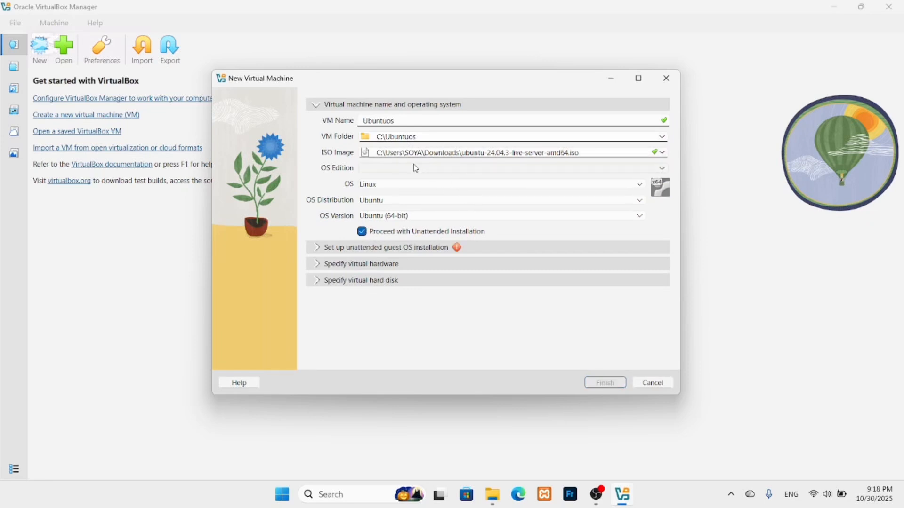
Replace the default vboxuser with a custom user name and enter the password twice.
click(317, 248)
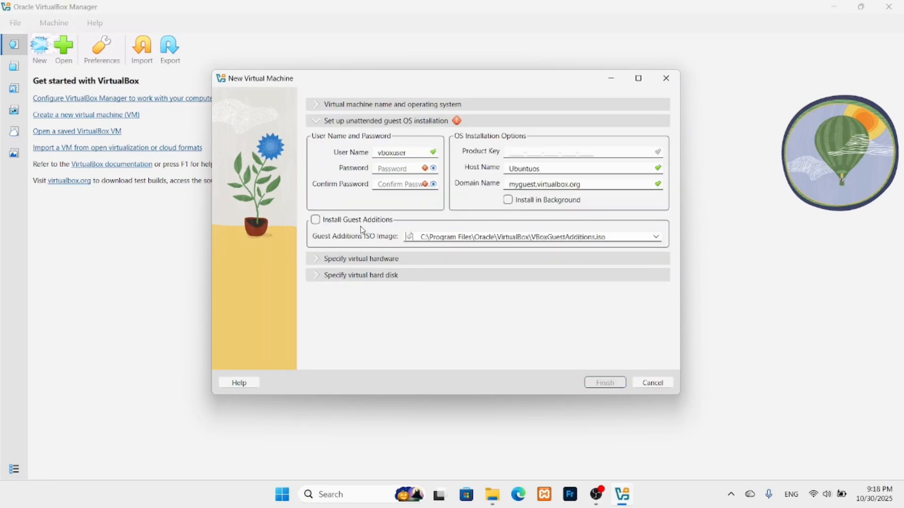
double_click(413, 152)
key(BackSpace)
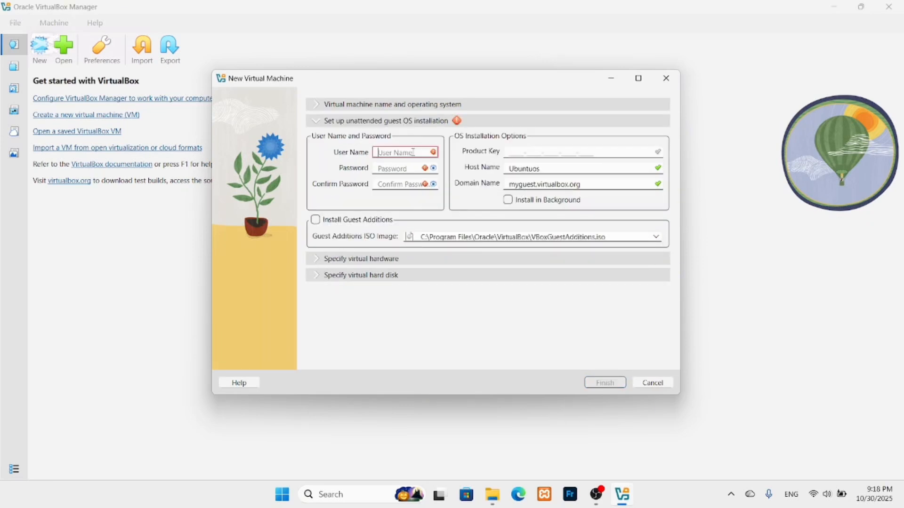
text(soya)
click(412, 168)
text(12345)
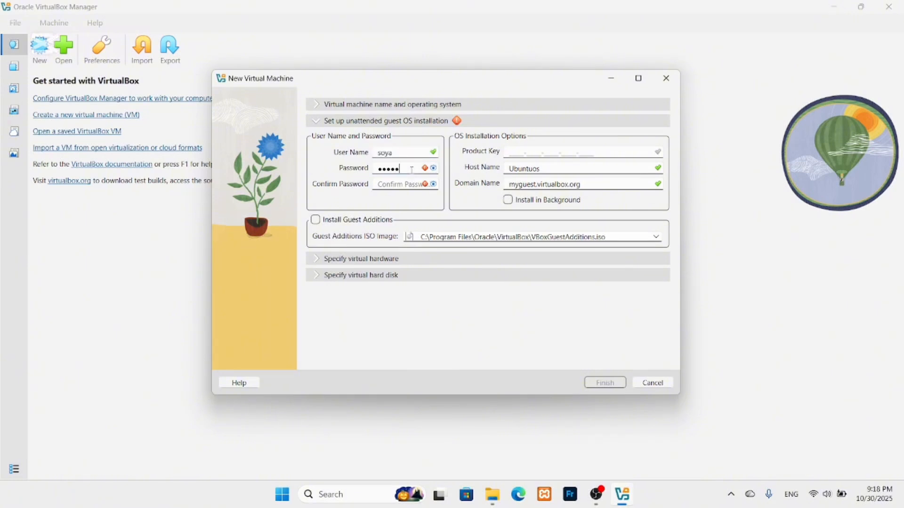
click(397, 184)
text(1234)
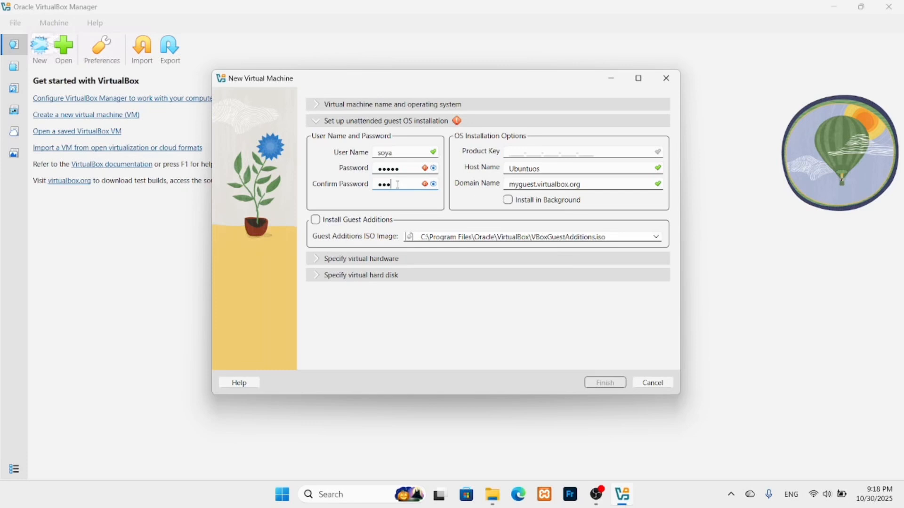
text(5)
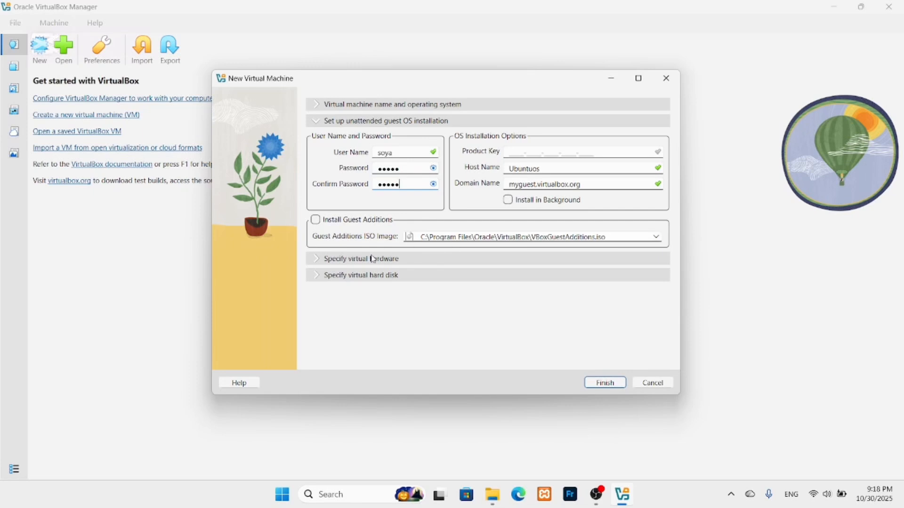
Set Base Memory to 4059 MB, CPUs to 2, enable EFI, and finish creating Ubuntuos.
click(323, 259)
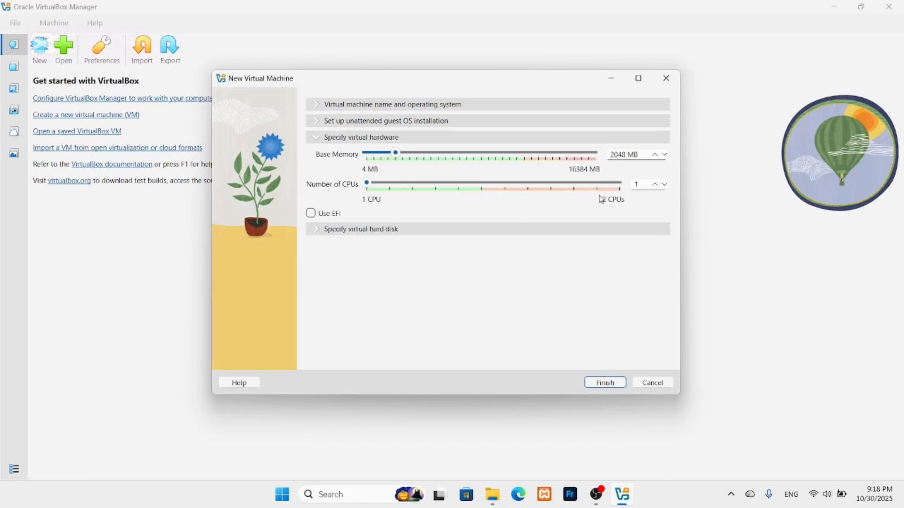
click(628, 154)
key(ctrl+a)
key(BackSpace)
text(4059)
click(654, 184)
click(309, 215)
click(594, 382)
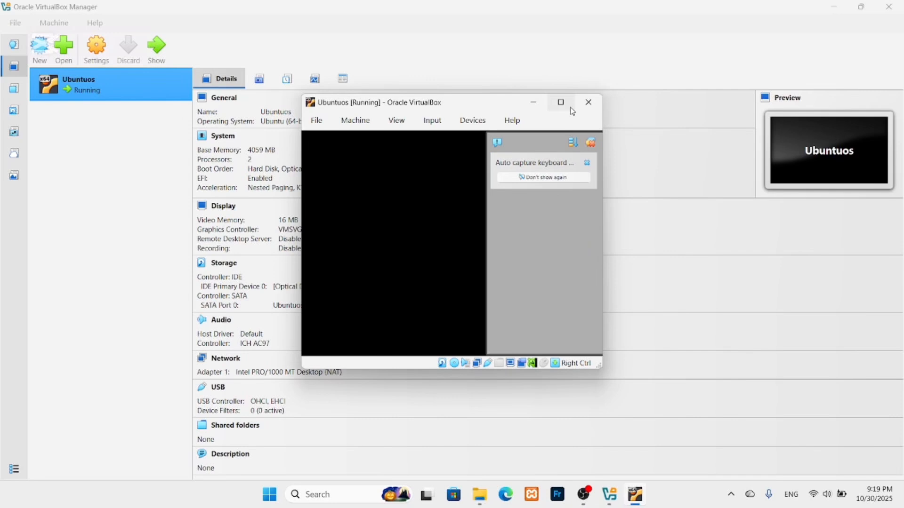
Maximize the VM window, mount ubuntu-24.04.3-live-server-amd64.iso as DVD, and retry booting.
click(572, 109)
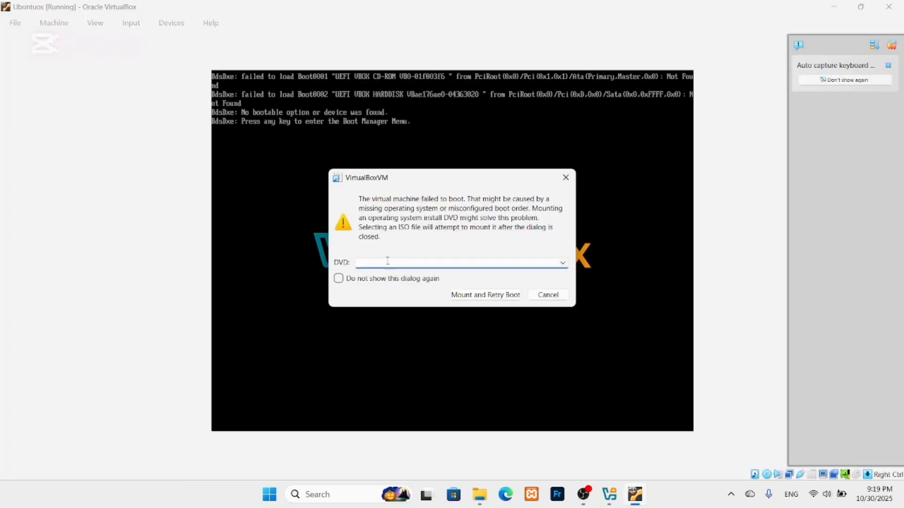
click(562, 262)
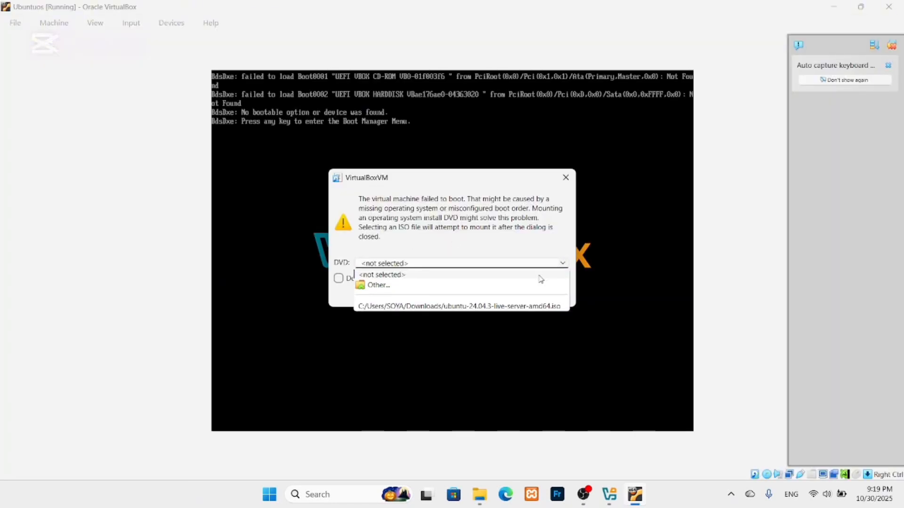
click(444, 286)
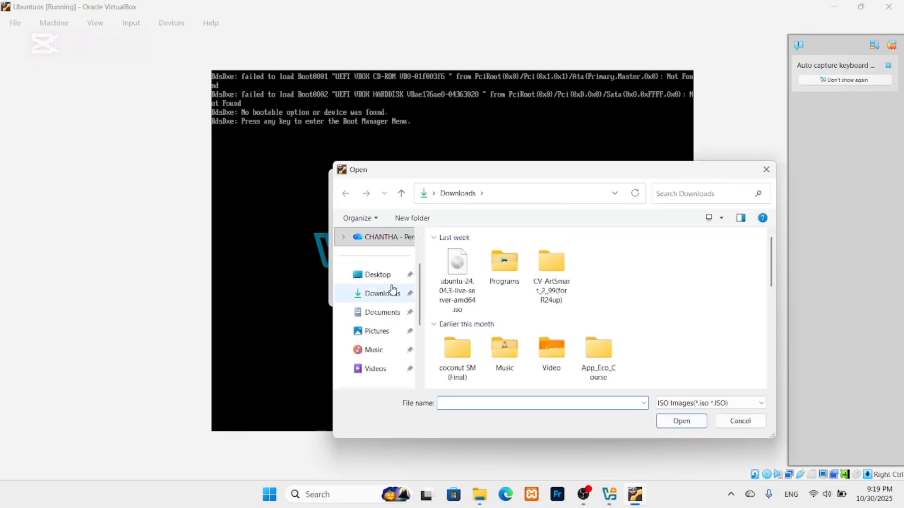
double_click(451, 277)
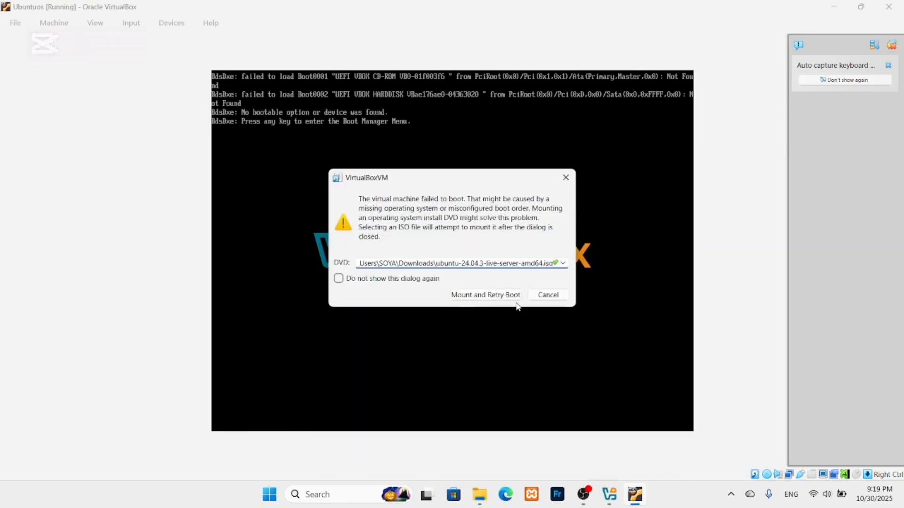
click(499, 299)
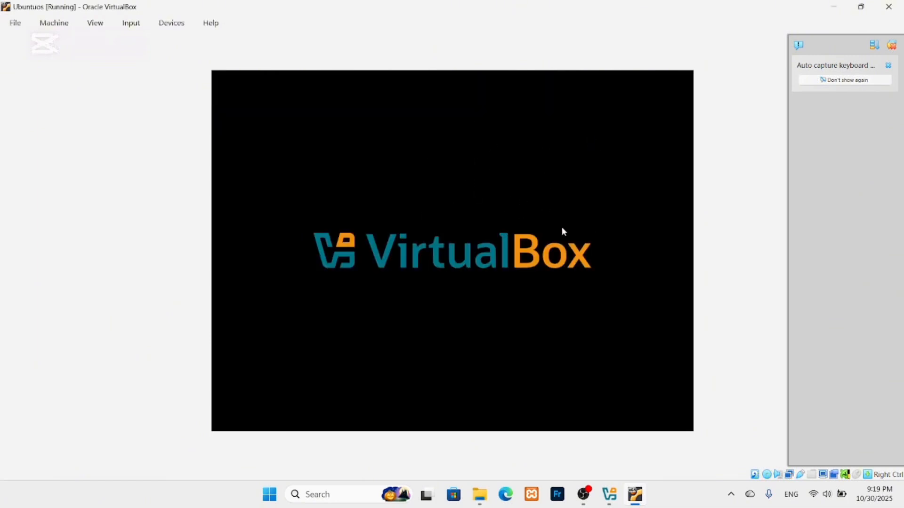
Halt the GRUB countdown, capture input, and boot the 'Try or Install Ubuntu Server' entry.
key(Return)
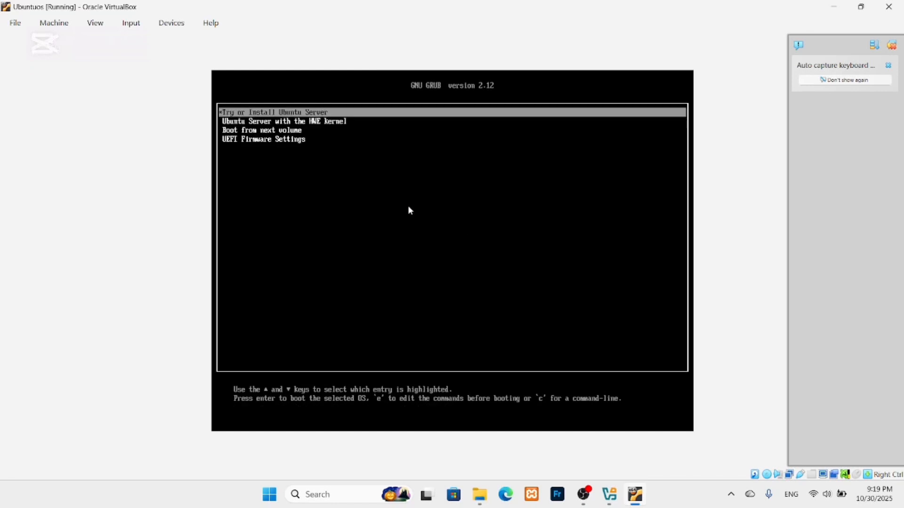
click(273, 116)
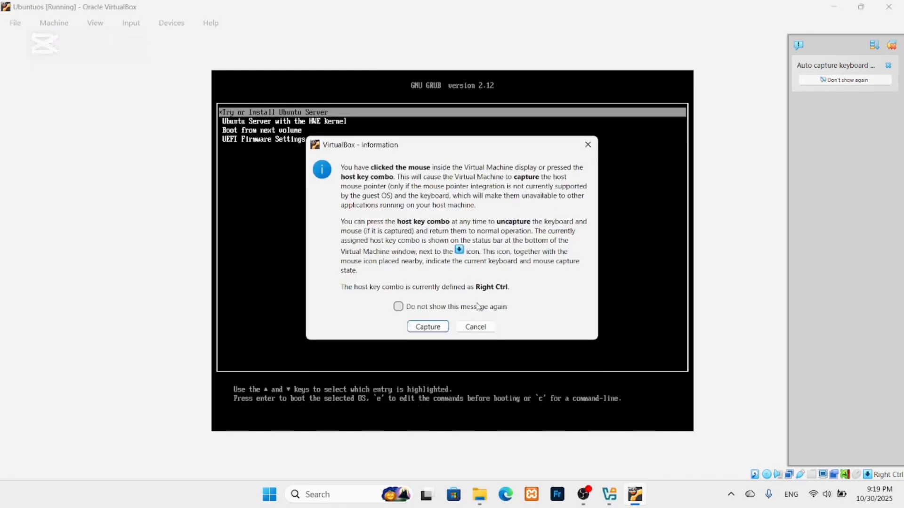
click(587, 144)
key(Down)
key(Up)
key(Return)
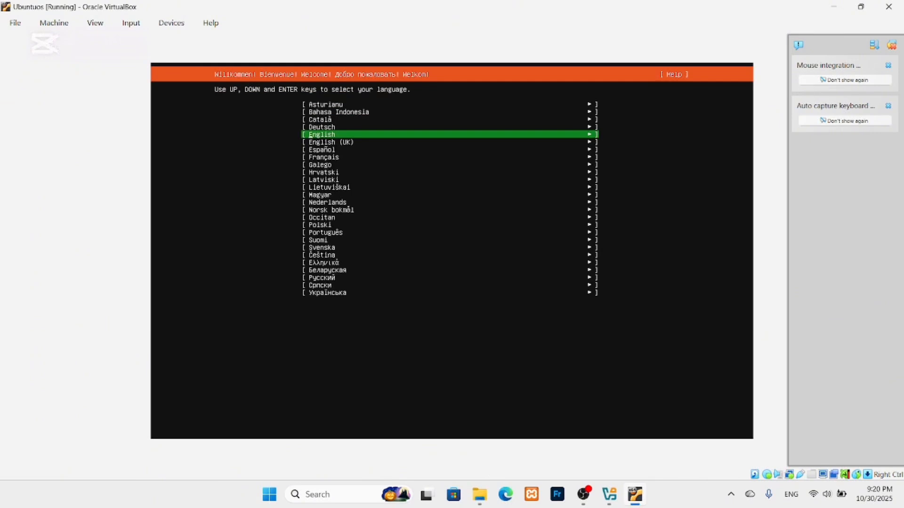
Accept English, English (US) keyboard, standard Ubuntu Server, detected network, and no proxy.
key(Down)
key(Up)
key(Return)
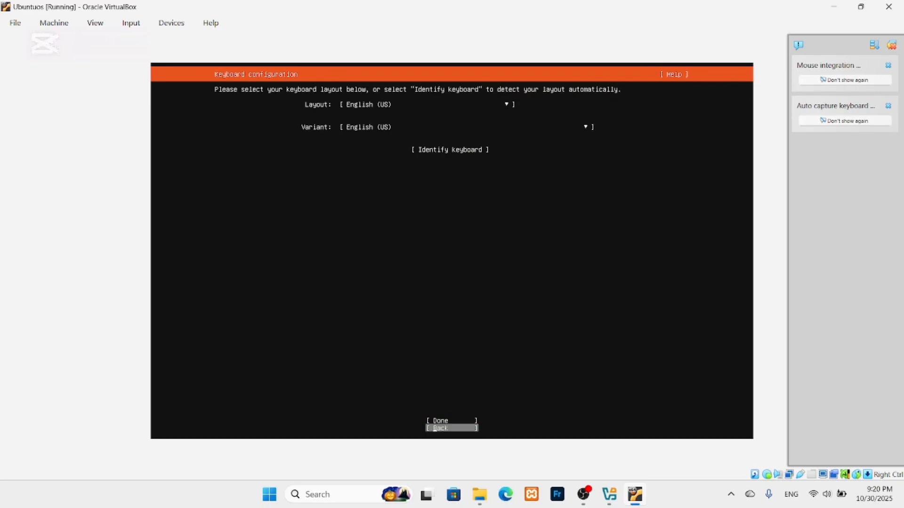
key(Return)
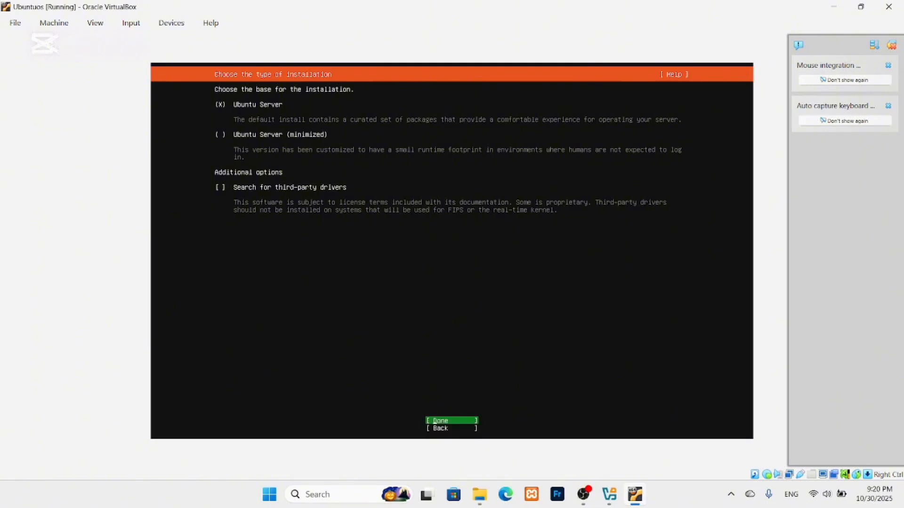
key(Return)
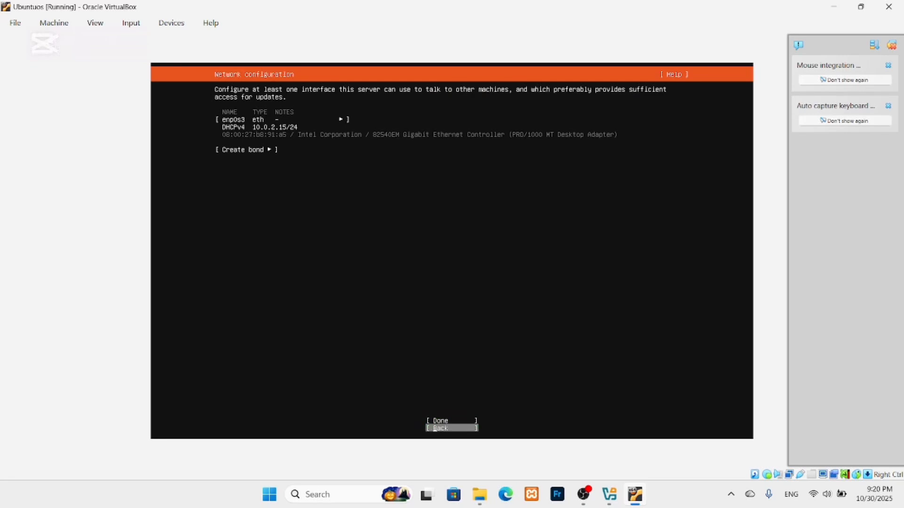
key(Return)
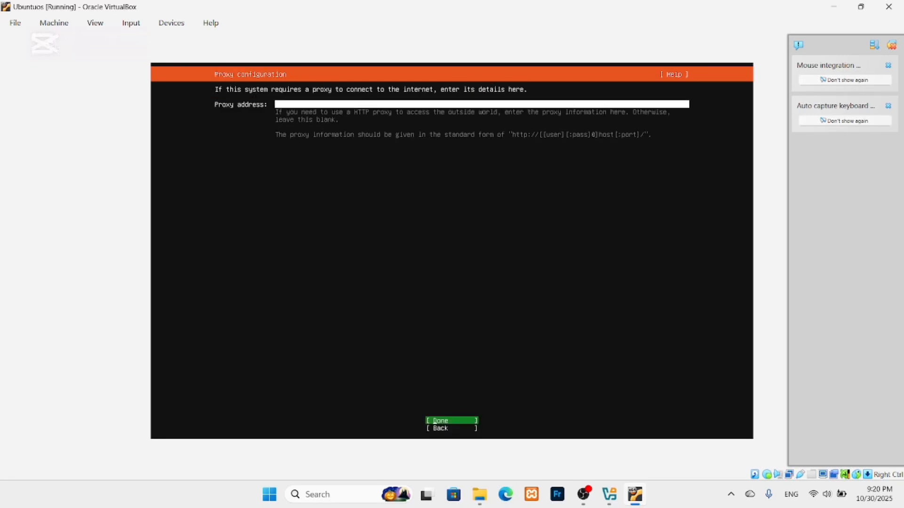
key(Return)
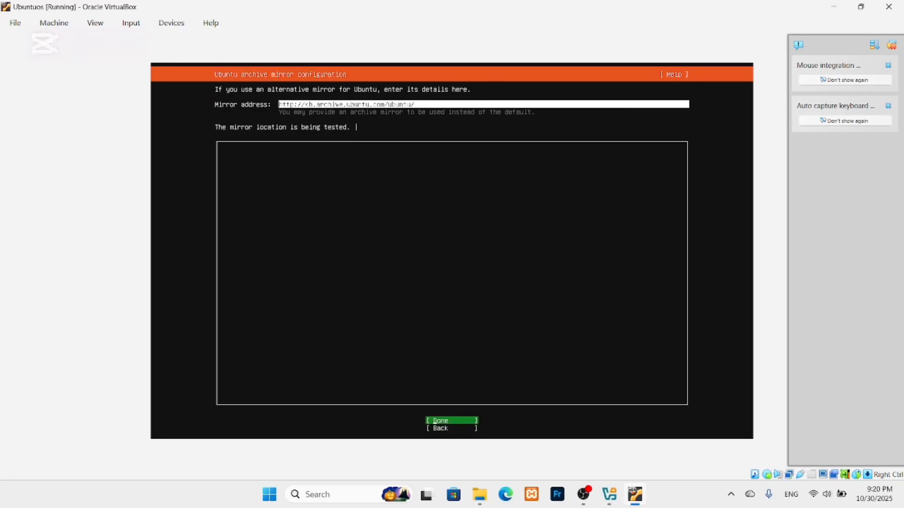
key(Up)
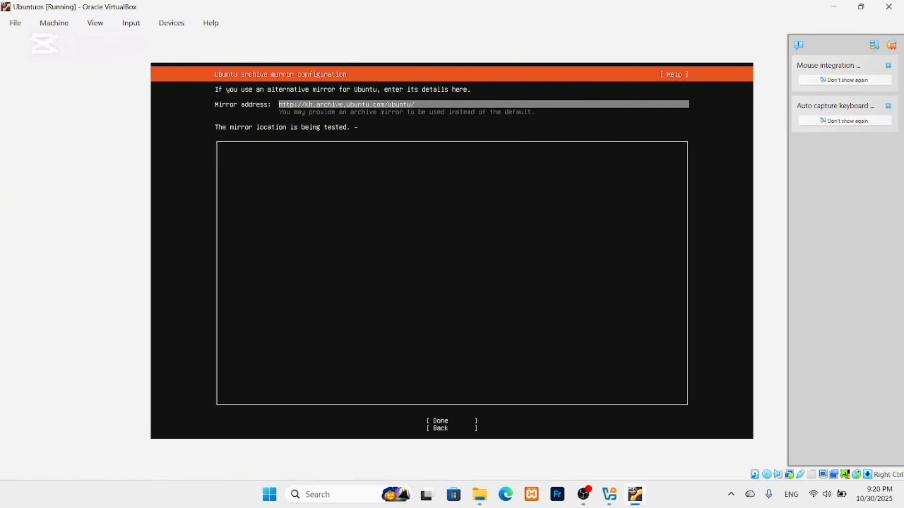
key(Down)
key(Up)
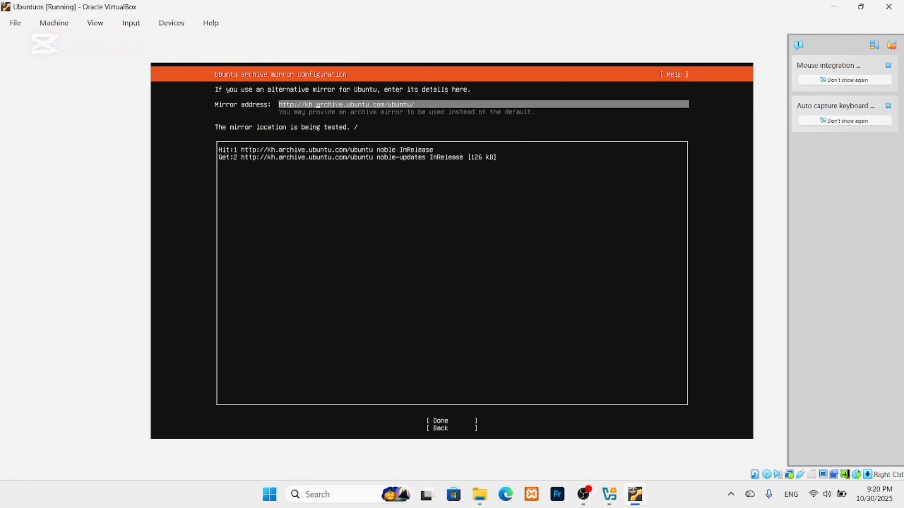
key(BackSpace)
key(BackSpace)
key(BackSpace)
key(Down)
key(Down)
Continue past the mirror configuration while the mirror check is still running.
key(Return)
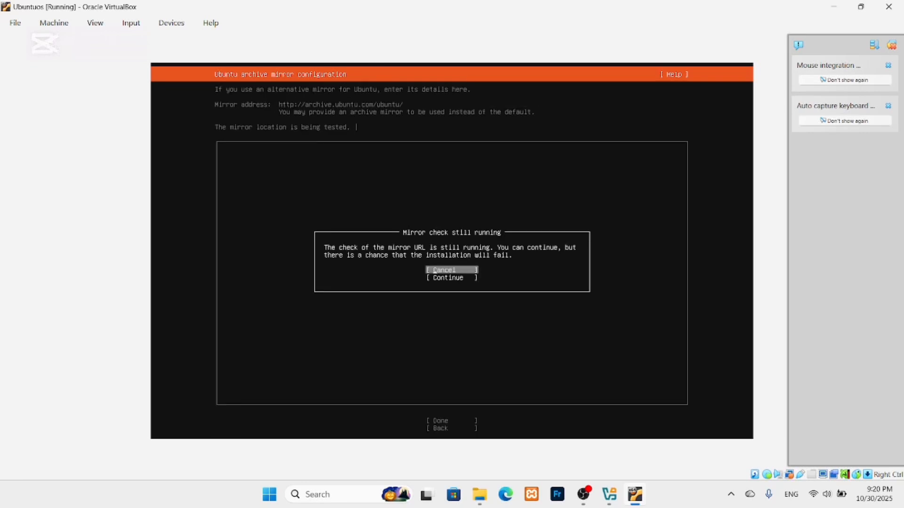
key(Down)
key(Return)
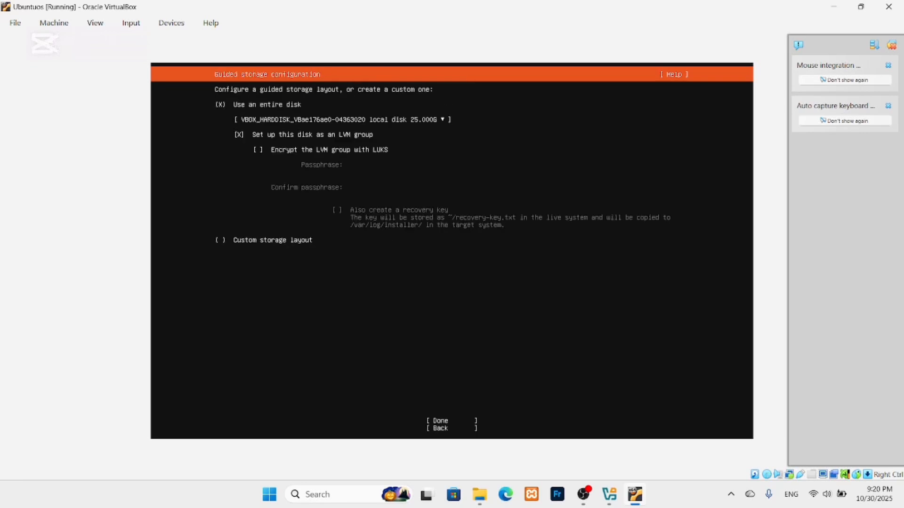
Use the entire disk with 'Set up this disk as an LVM group' unchecked.
key(Down)
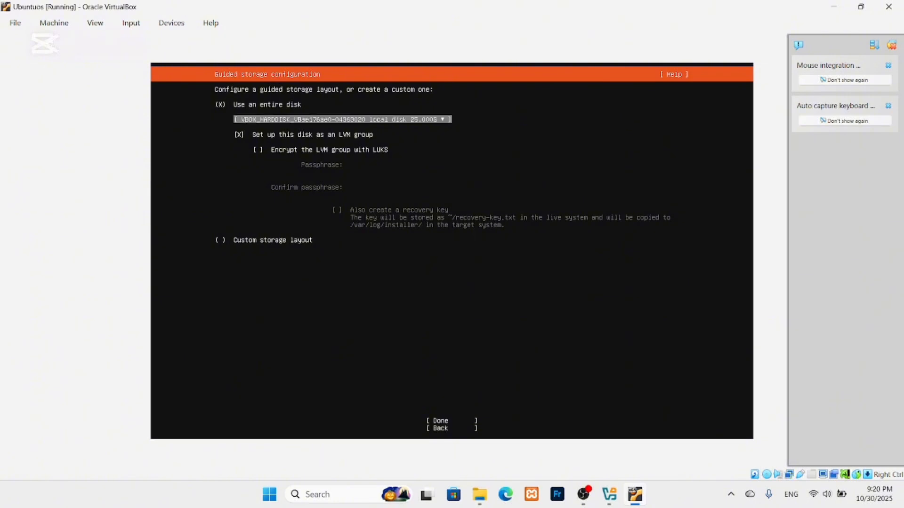
key(Down)
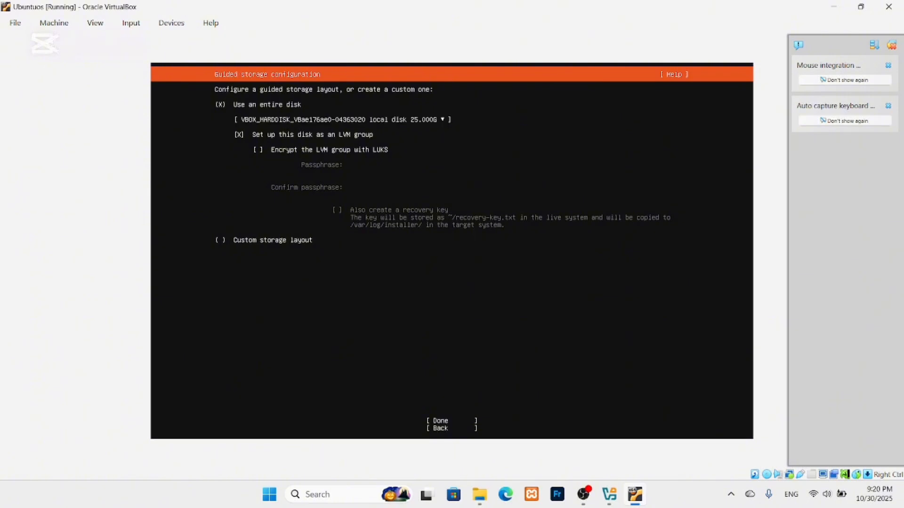
key(space)
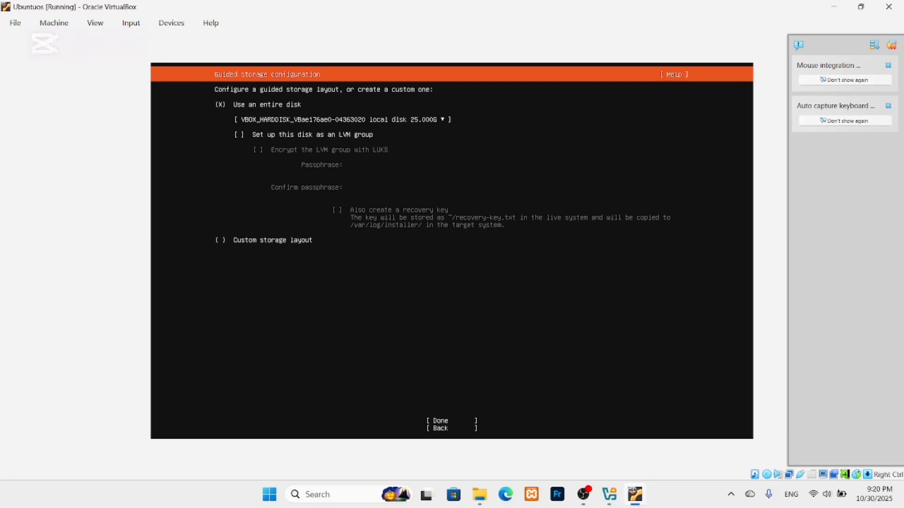
key(Down)
key(Down)
key(Down)
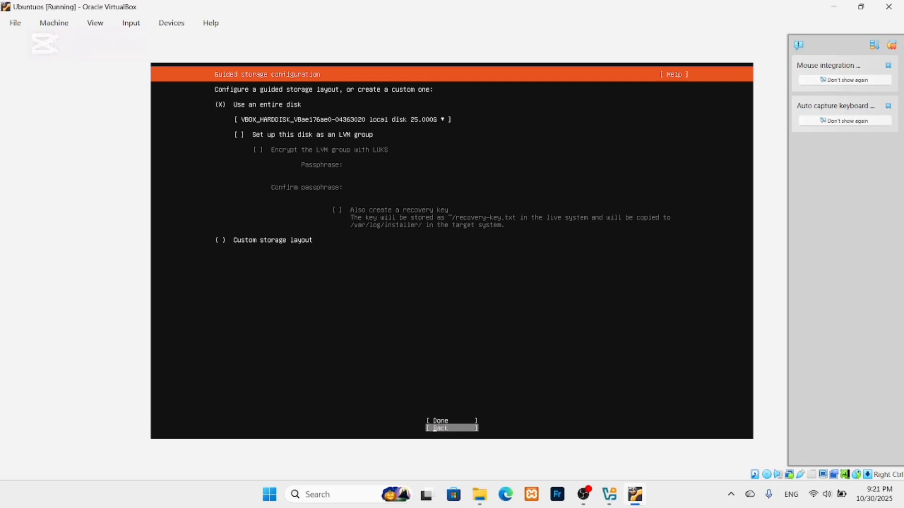
key(Up)
key(Return)
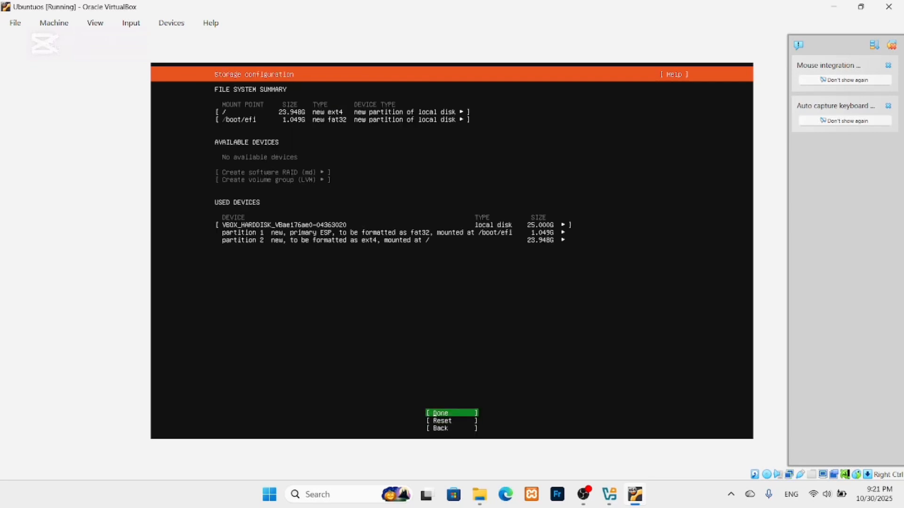
Accept the storage summary and confirm the destructive disk format to start installing.
key(Down)
key(Up)
key(Return)
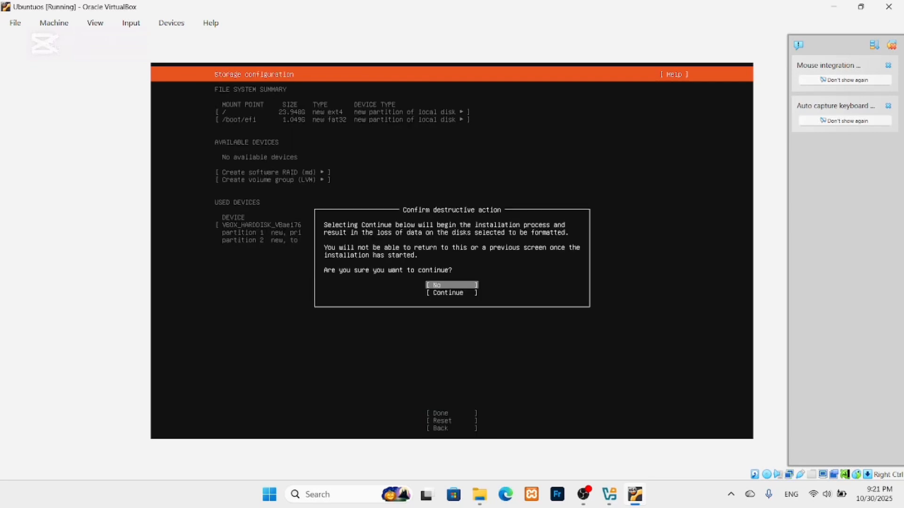
key(Down)
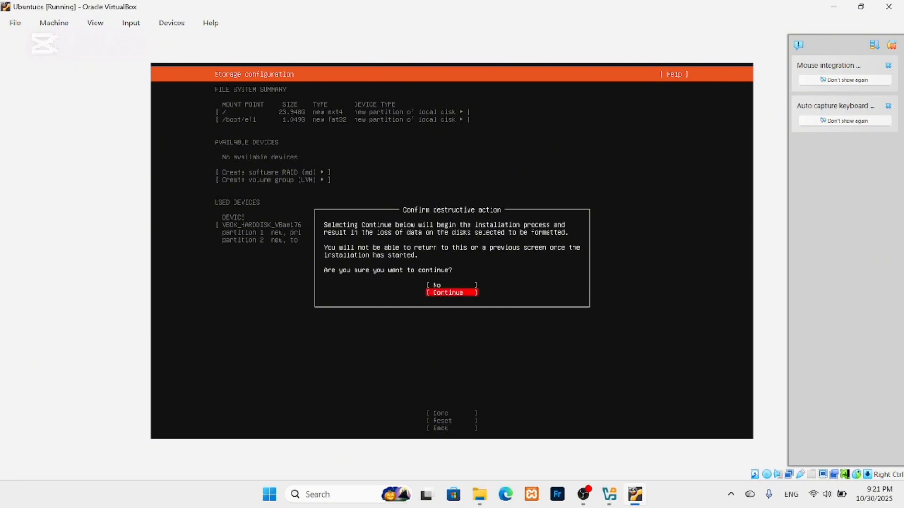
key(Return)
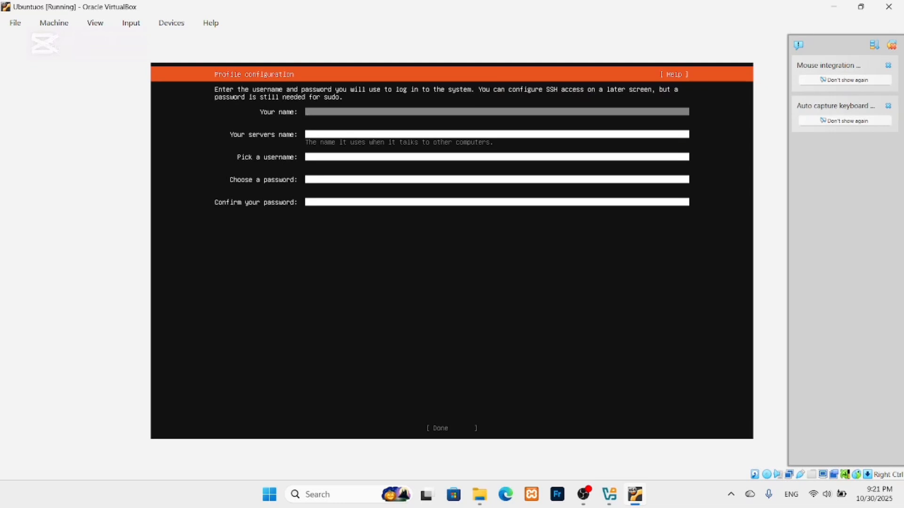
Finish and correct the user's full name, keeping the server name ubuntu_server.
text(soya)
key(BackSpace)
key(BackSpace)
key(Tab)
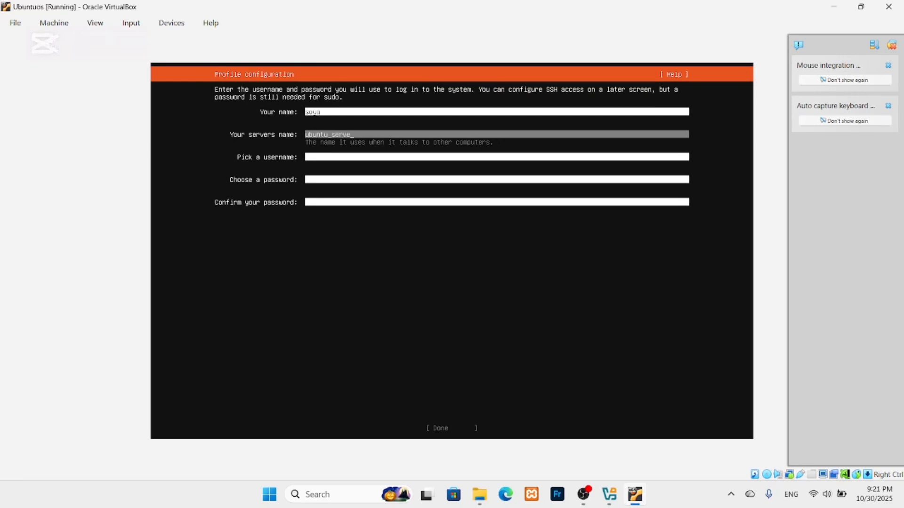
key(Tab)
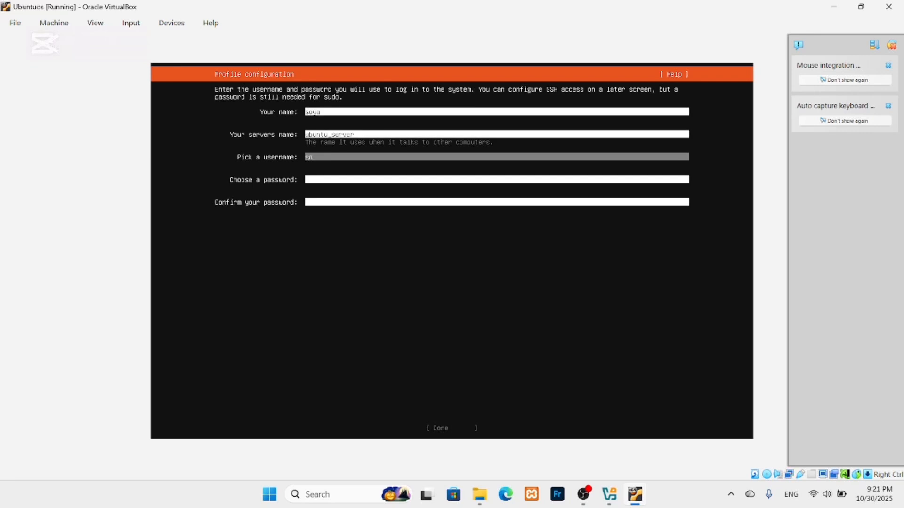
Enter the username, set and confirm the account password, and accept the profile.
text(iya)
key(Tab)
text(*)
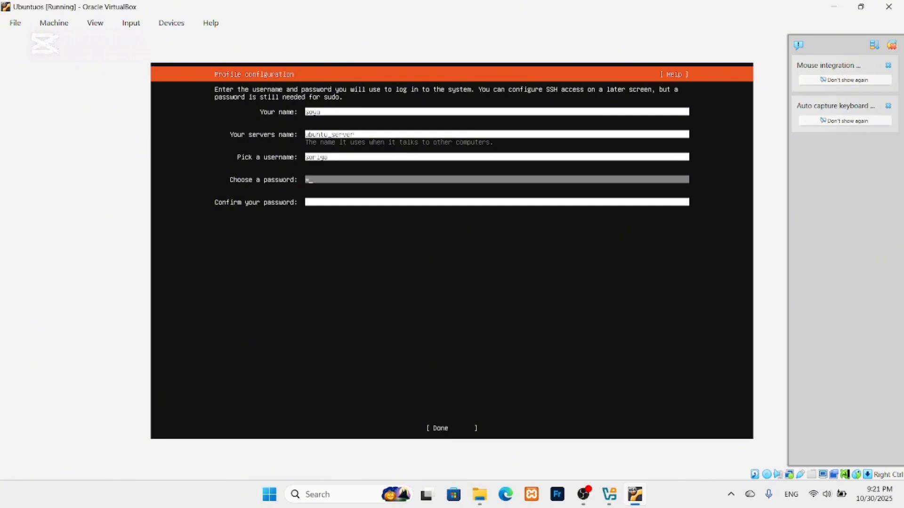
text(****)
key(Tab)
text(*)
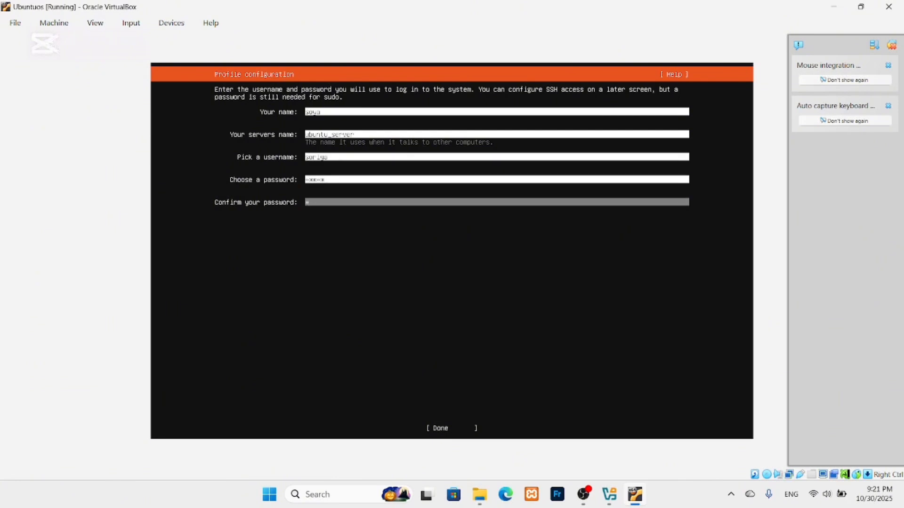
key(Tab)
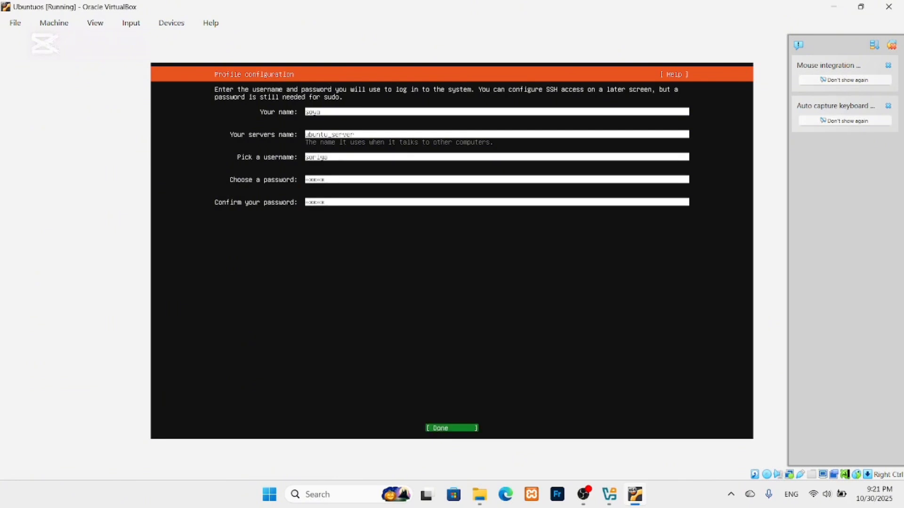
key(Return)
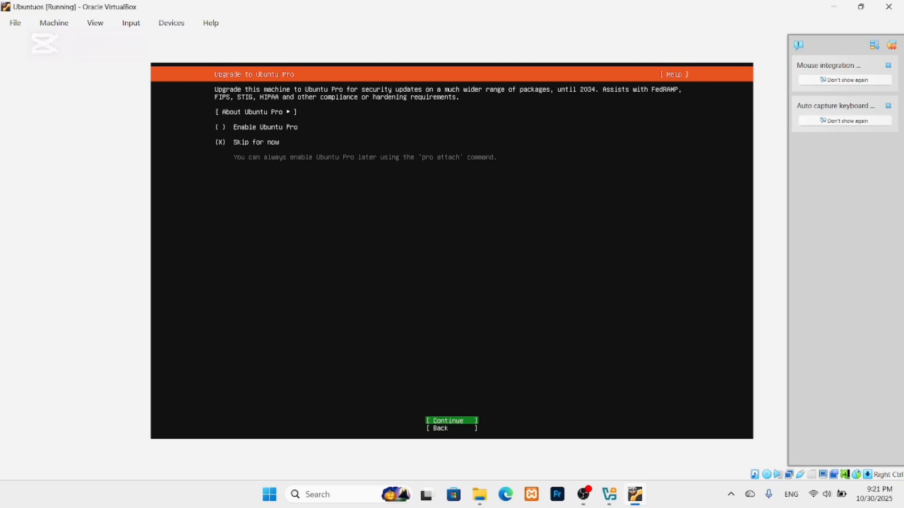
Skip the Ubuntu Pro upgrade for now and continue.
key(Up)
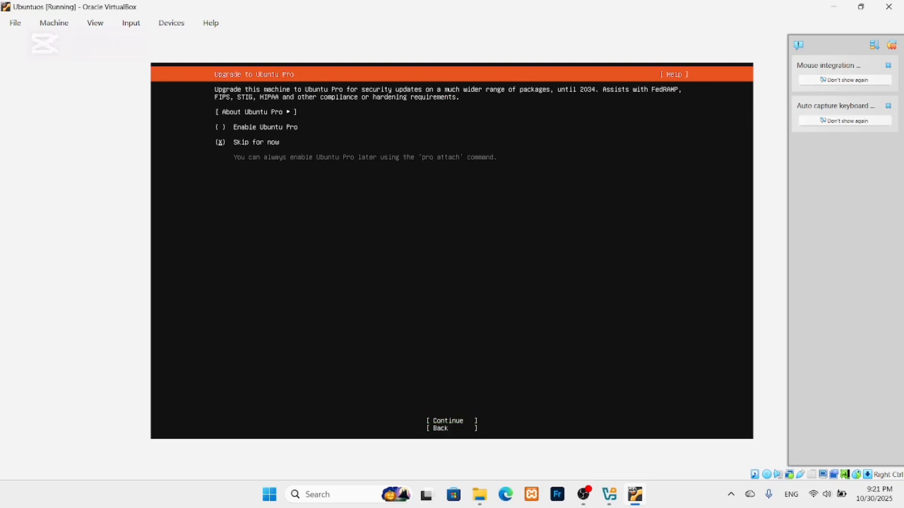
key(Down)
key(Return)
Enable installing the OpenSSH server and accept the SSH settings.
key(Down)
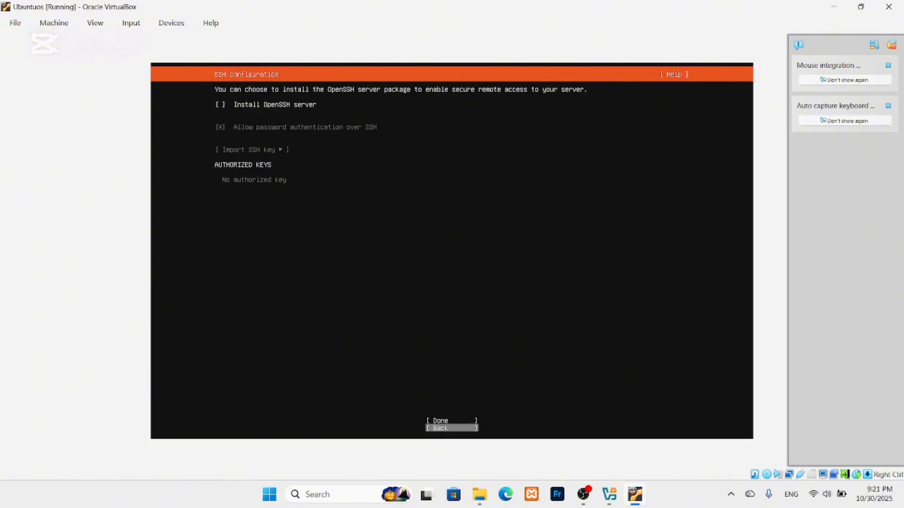
key(Up)
key(space)
key(Down)
Leave all featured snaps unchecked and start the system installation.
key(Down)
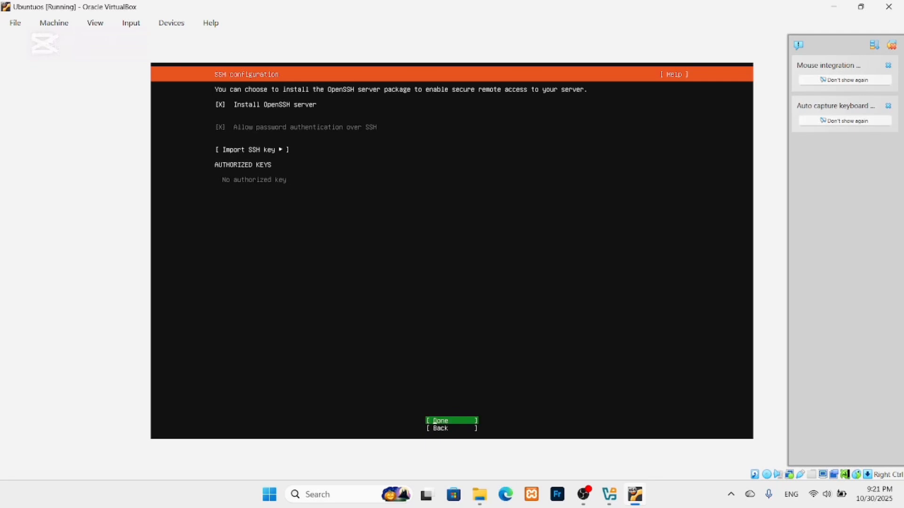
key(Return)
key(Down)
key(Down)
key(Down)
key(Down)
key(Down)
key(Down)
key(Down)
key(Down)
key(Down)
key(Down)
key(Down)
key(Down)
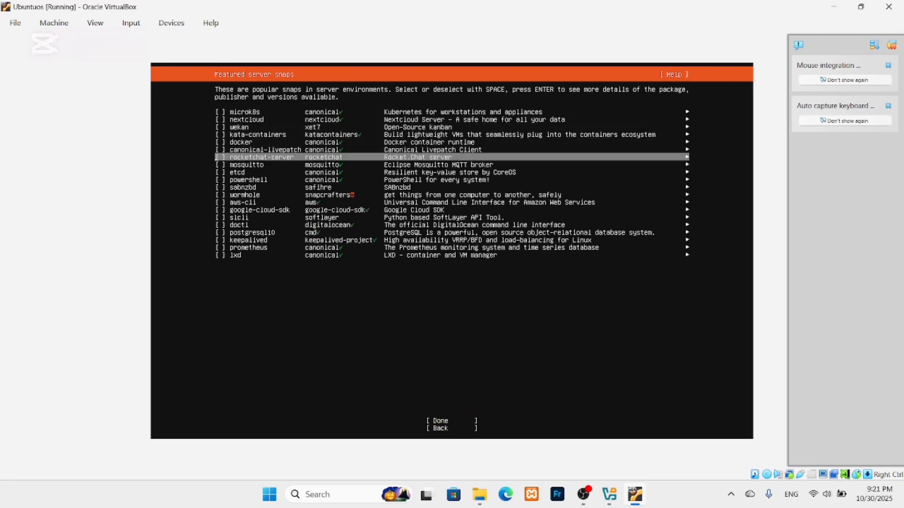
key(Down)
key(Down)
key(Down)
key(Down)
key(Down)
key(Down)
key(Down)
key(Down)
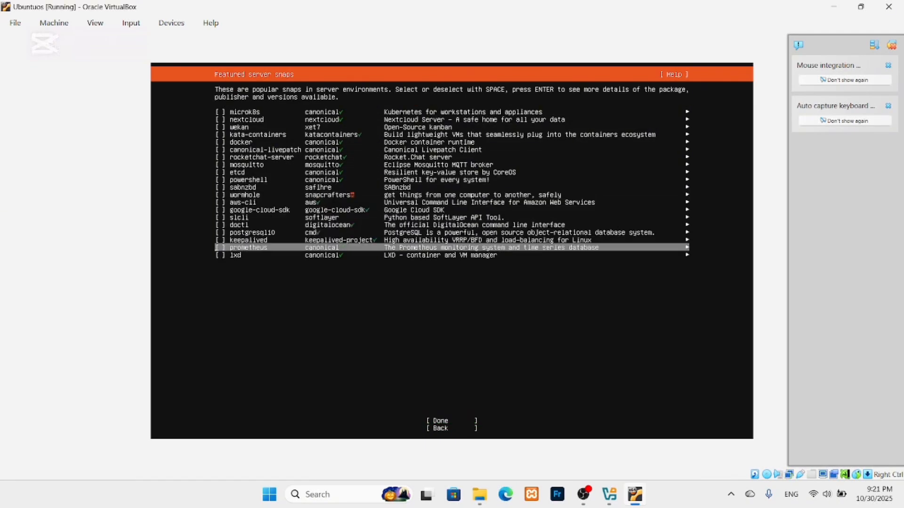
key(Return)
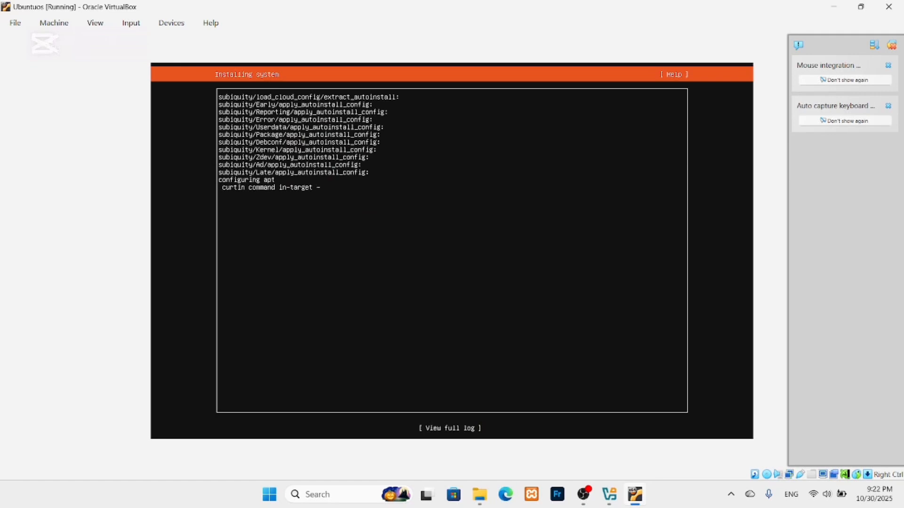
Monitor the running installation via the full installer log, leaving the log open at the end.
key(Tab)
key(Return)
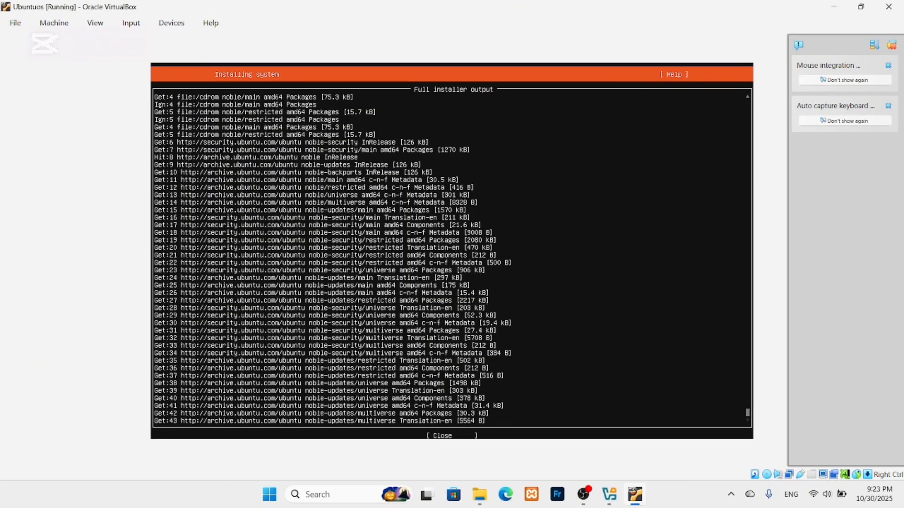
key(Return)
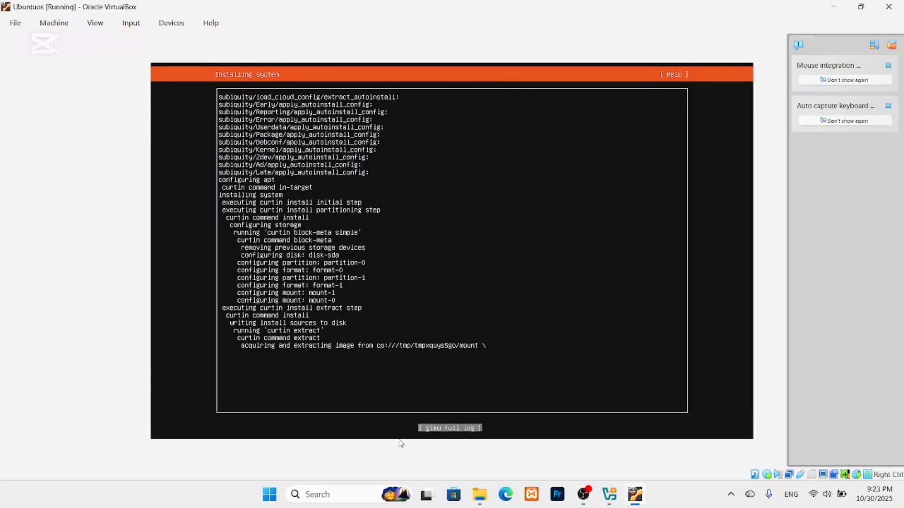
click(434, 429)
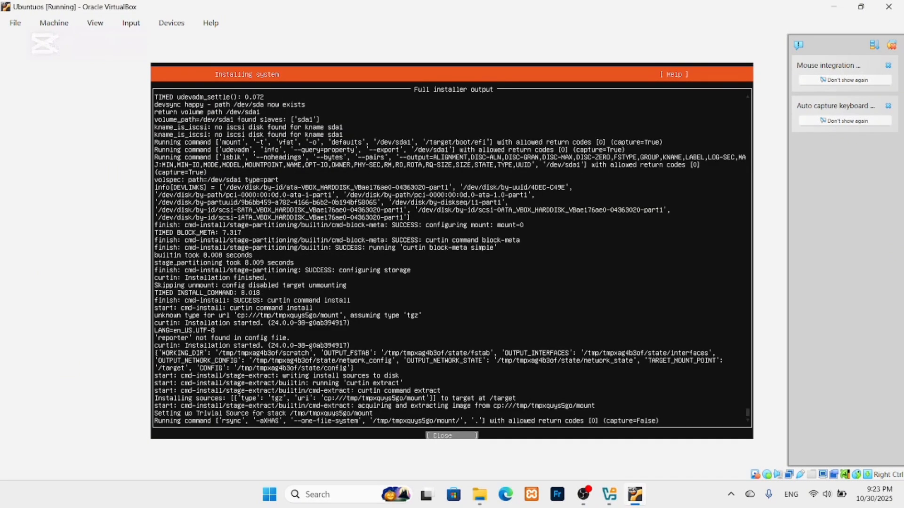
key(Return)
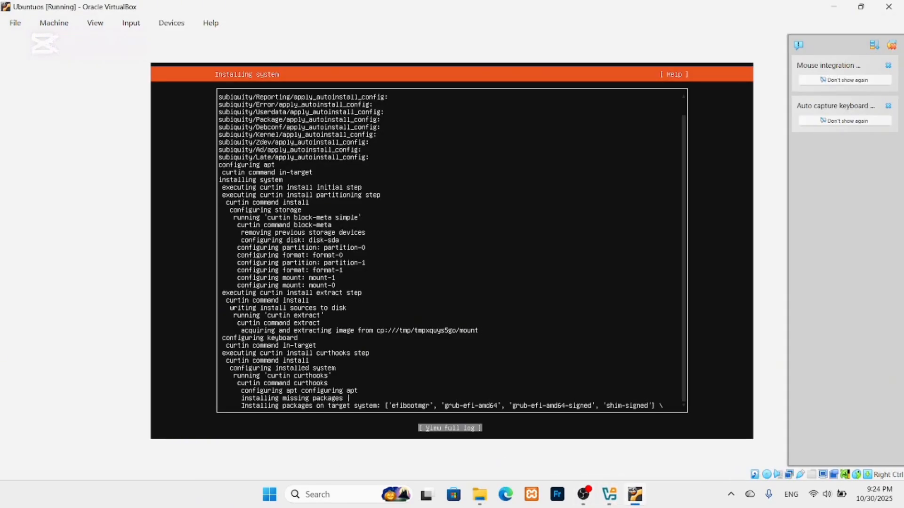
key(Return)
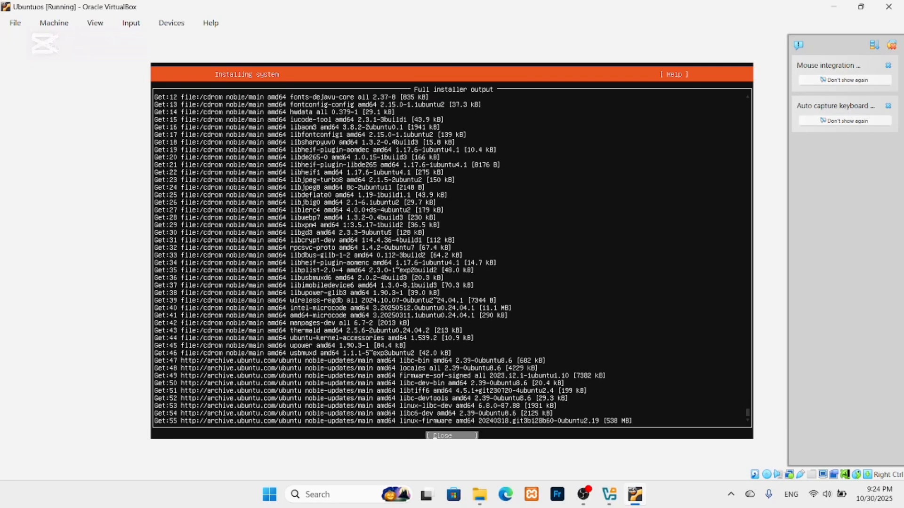
key(Return)
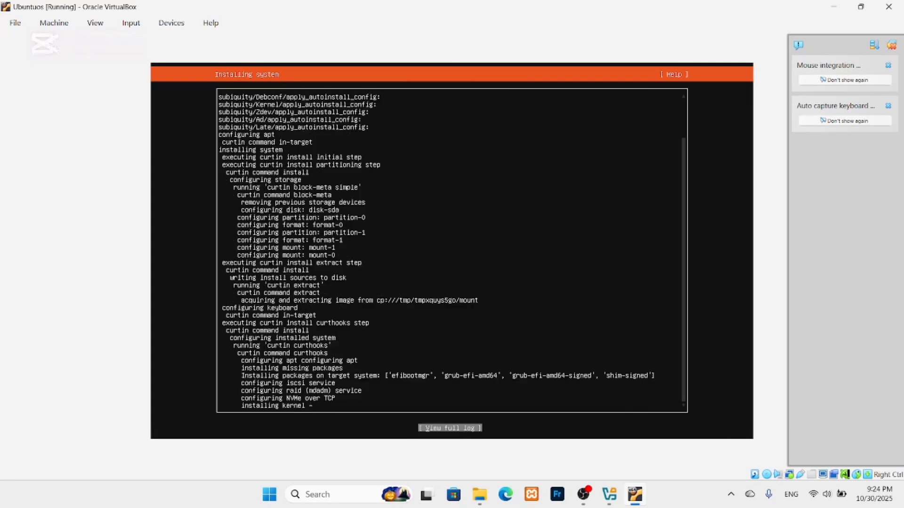
key(Return)
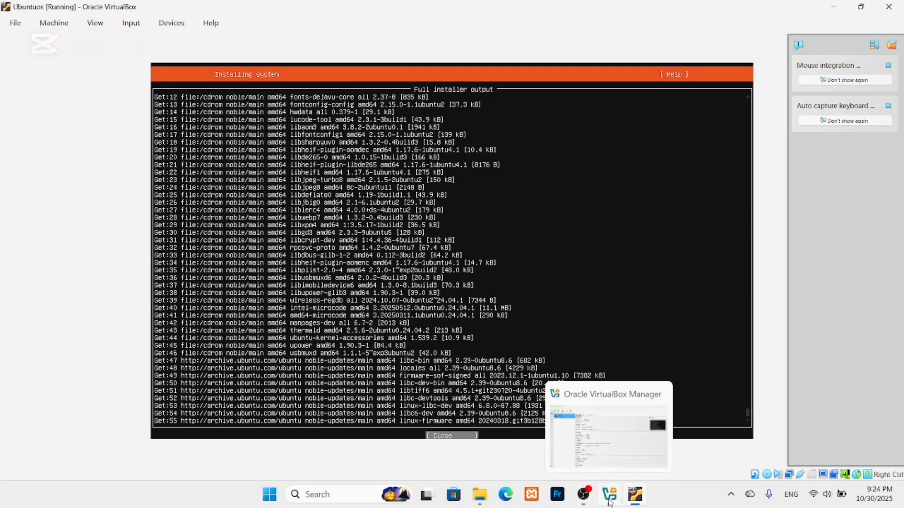
mouse_move(588, 499)
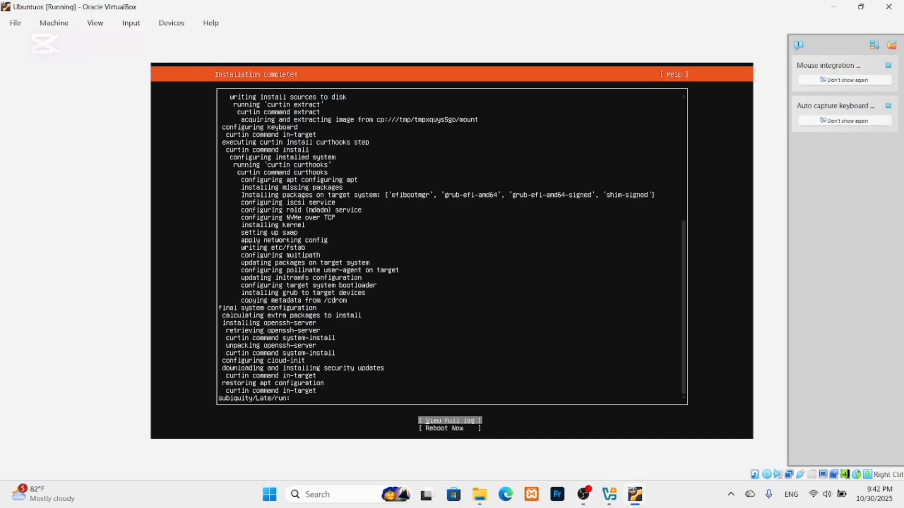
Reboot into the installed Ubuntu 24.04.3 LTS, confirming removal of the installation medium.
key(Return)
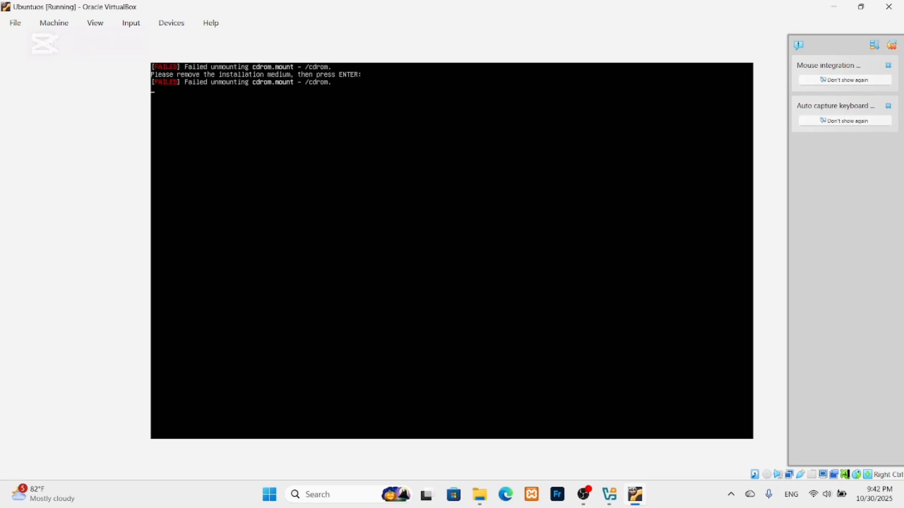
key(Return)
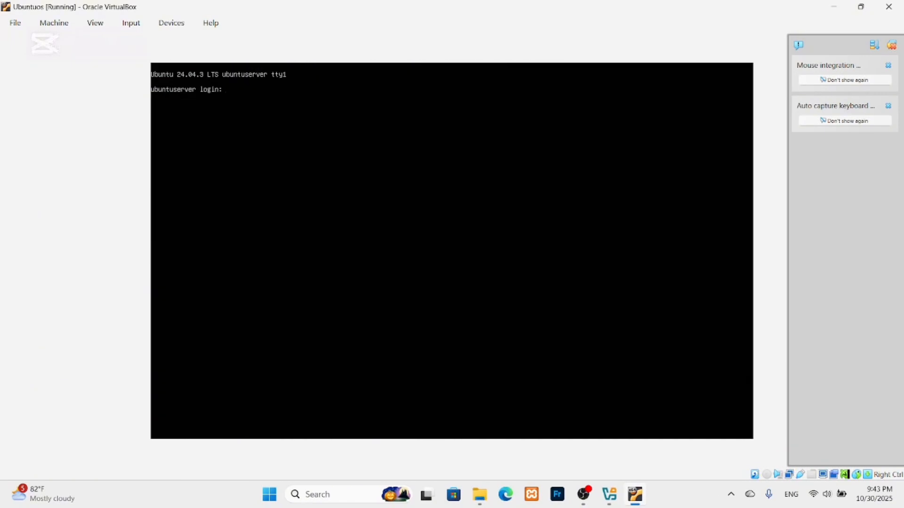
Log in as the new user, run whoami, then issue 'sudo shutdown now'.
text(soriya)
key(Return)
key(Return)
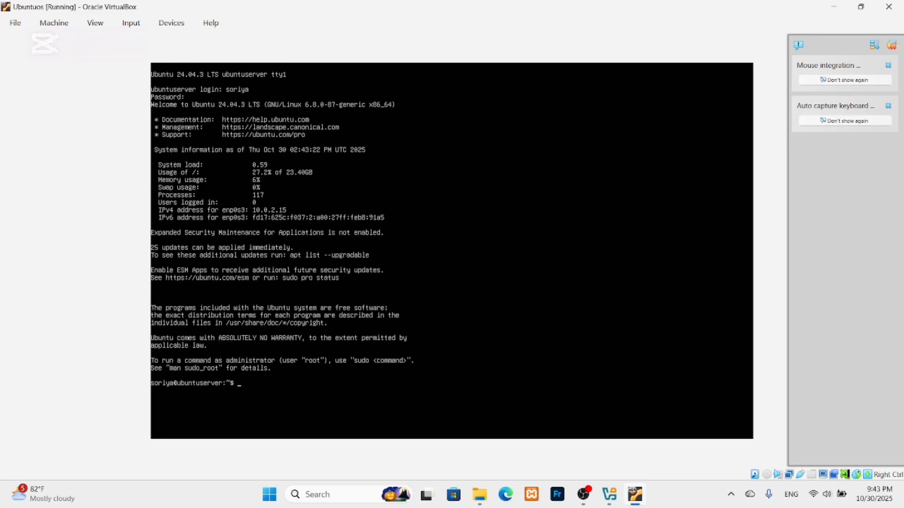
text(whoami)
key(Return)
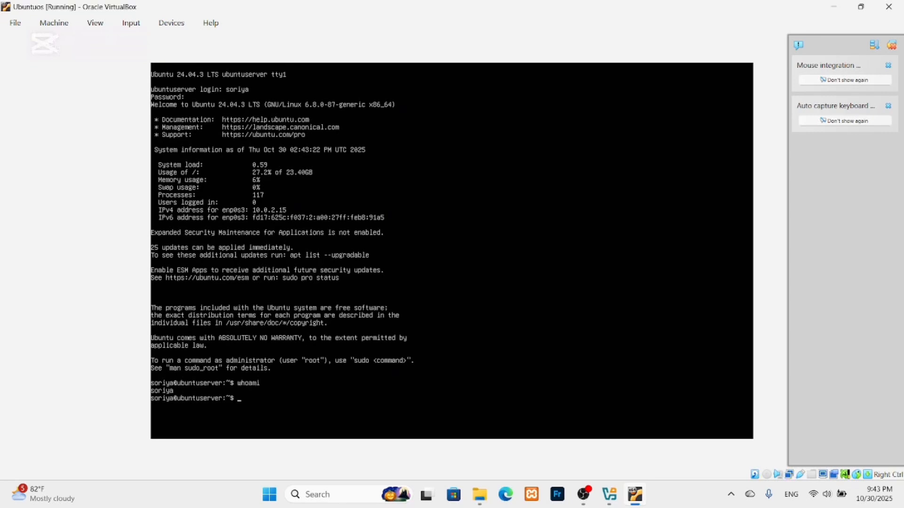
text(sudo shutdown now)
key(Return)
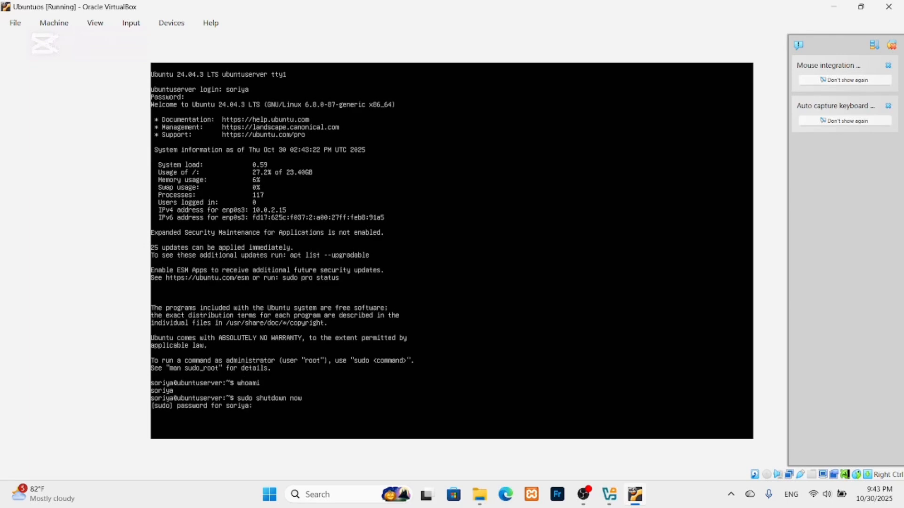